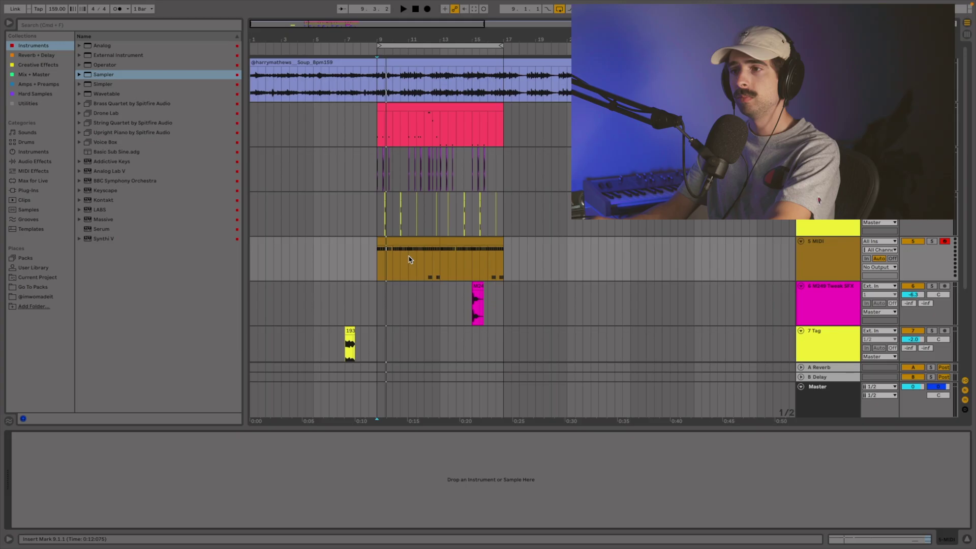
Step: Load a Sampler onto track 5 with the Balenciaga Hihat sample from Hard Samples
{"action": "left_click", "coordinate": [93, 76]}
{"action": "left_click_drag", "start_coordinate": [143, 456], "coordinate": [144, 458]}
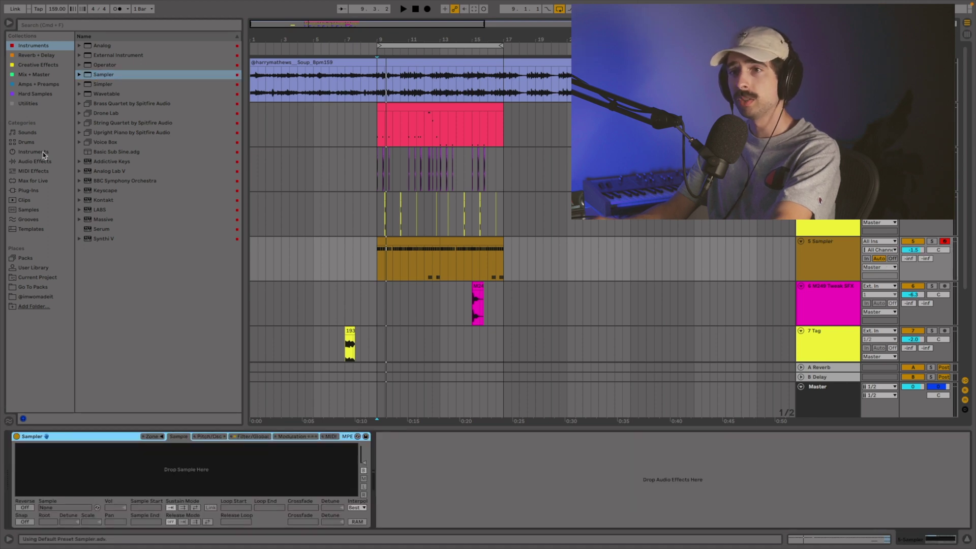
{"action": "left_click", "coordinate": [41, 96]}
{"action": "left_click_drag", "start_coordinate": [109, 84], "coordinate": [152, 472]}
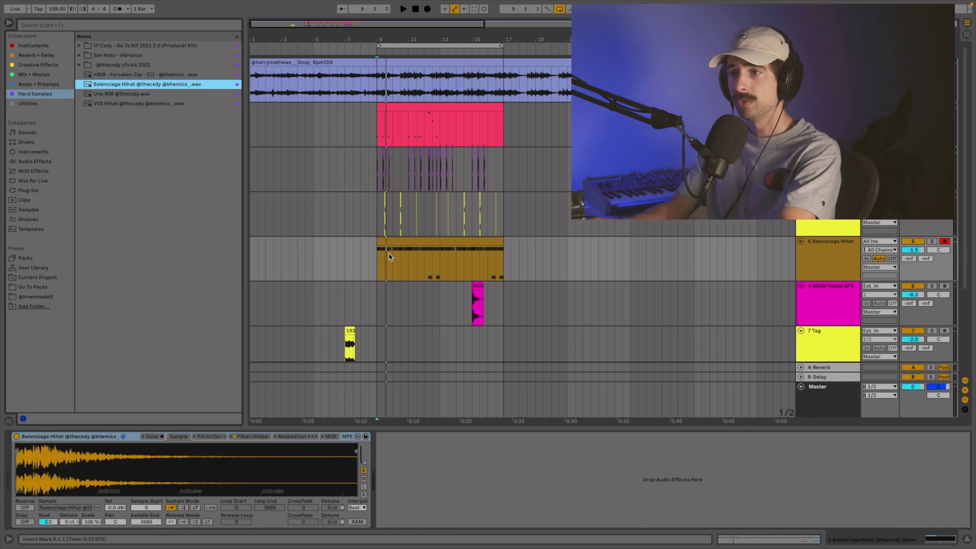
Step: Select bars 9–13, solo the hi-hat track and play it back
{"action": "left_click_drag", "start_coordinate": [377, 260], "coordinate": [441, 259]}
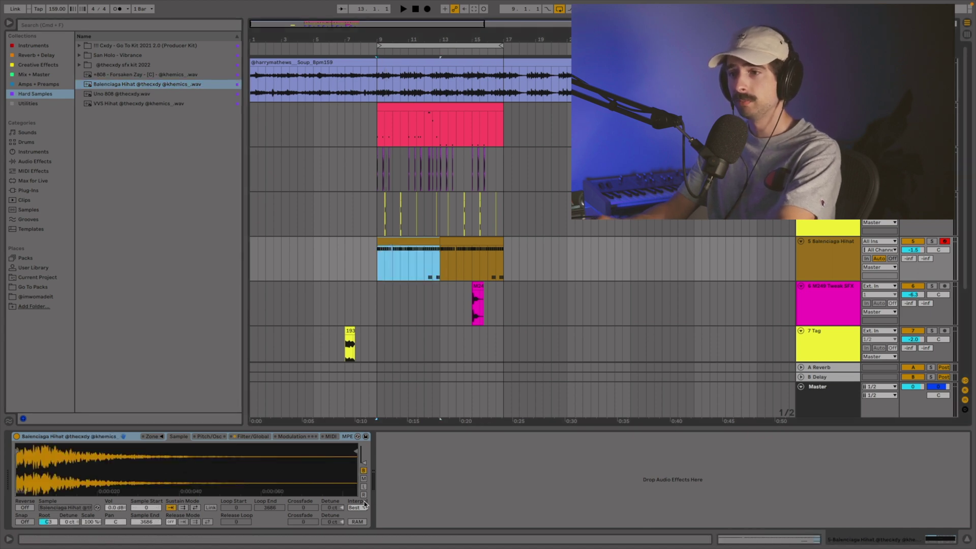
{"action": "left_click", "coordinate": [932, 242]}
{"action": "key", "text": "space"}
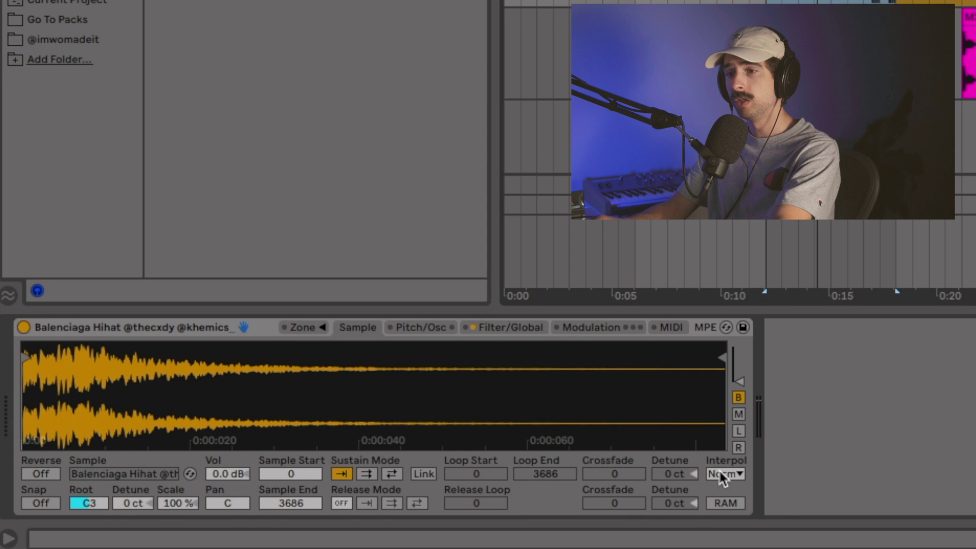
Step: Change the Sampler's interpolation from Normal to Best
{"action": "left_click", "coordinate": [733, 473]}
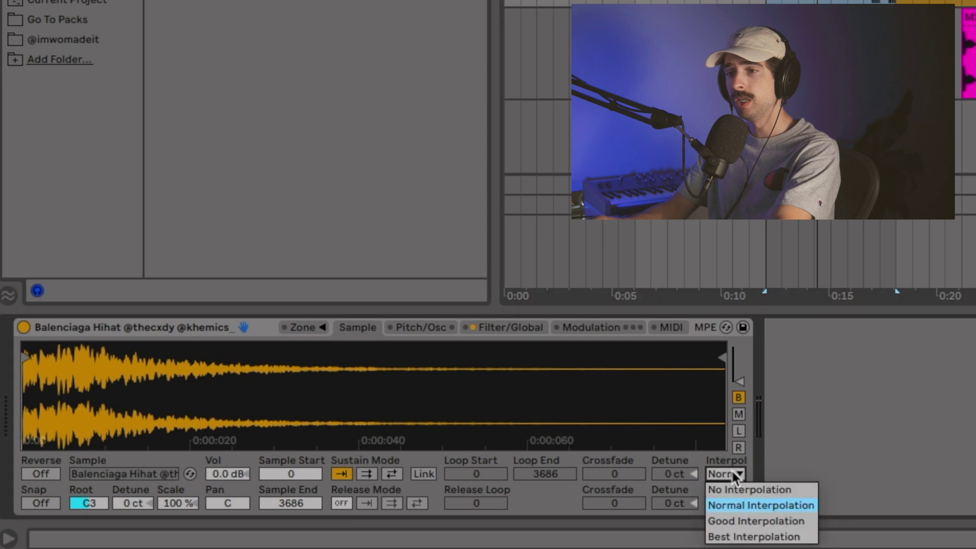
{"action": "left_click", "coordinate": [776, 538]}
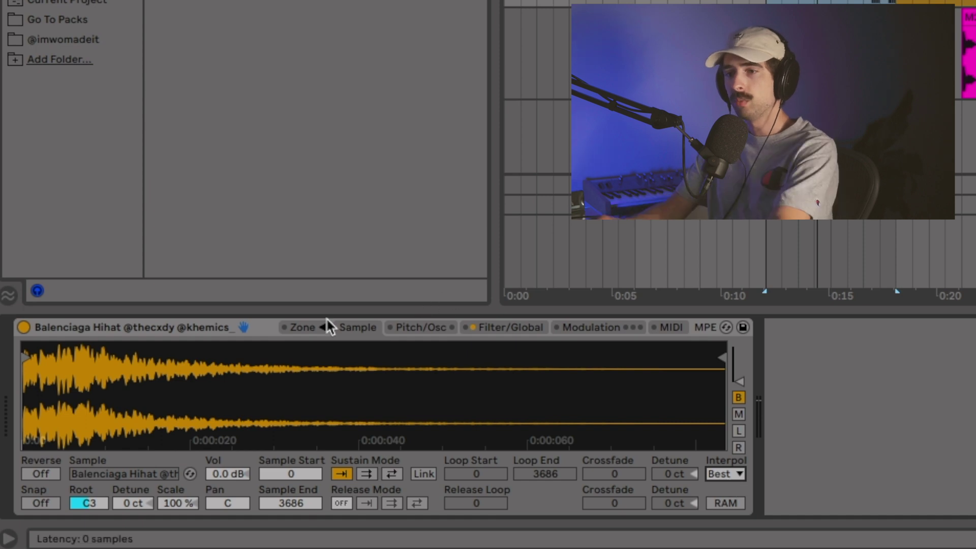
Step: Turn off the Sampler filter, set amp Release to 2.29 s and raise Vol<Vel to about 48%
{"action": "left_click", "coordinate": [496, 328]}
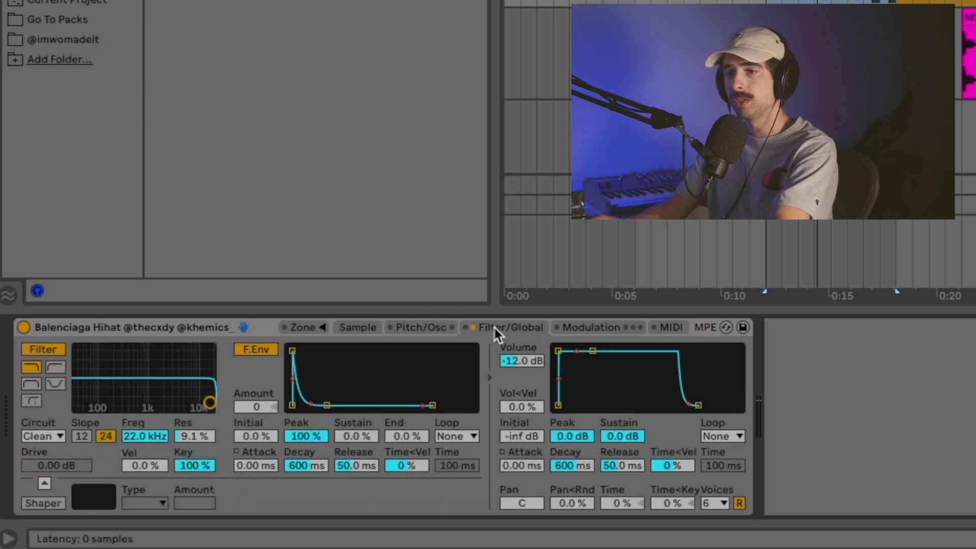
{"action": "left_click", "coordinate": [51, 349]}
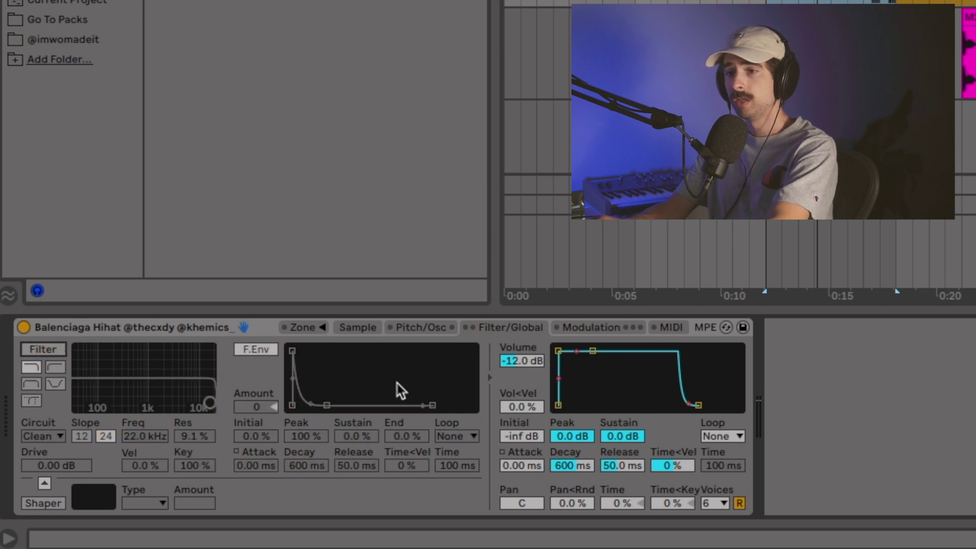
{"action": "left_click_drag", "start_coordinate": [603, 467], "coordinate": [616, 393]}
{"action": "left_click_drag", "start_coordinate": [615, 454], "coordinate": [615, 489]}
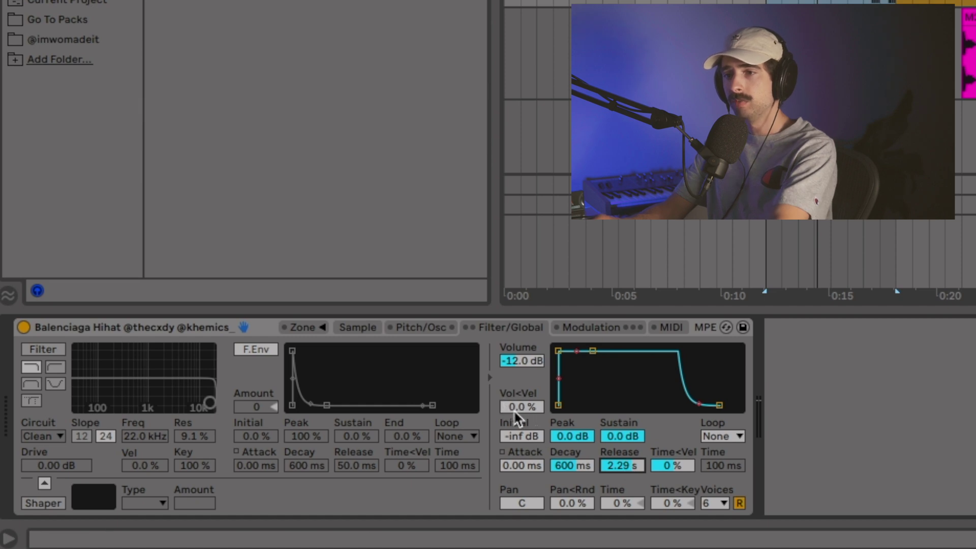
{"action": "left_click_drag", "start_coordinate": [522, 410], "coordinate": [522, 386]}
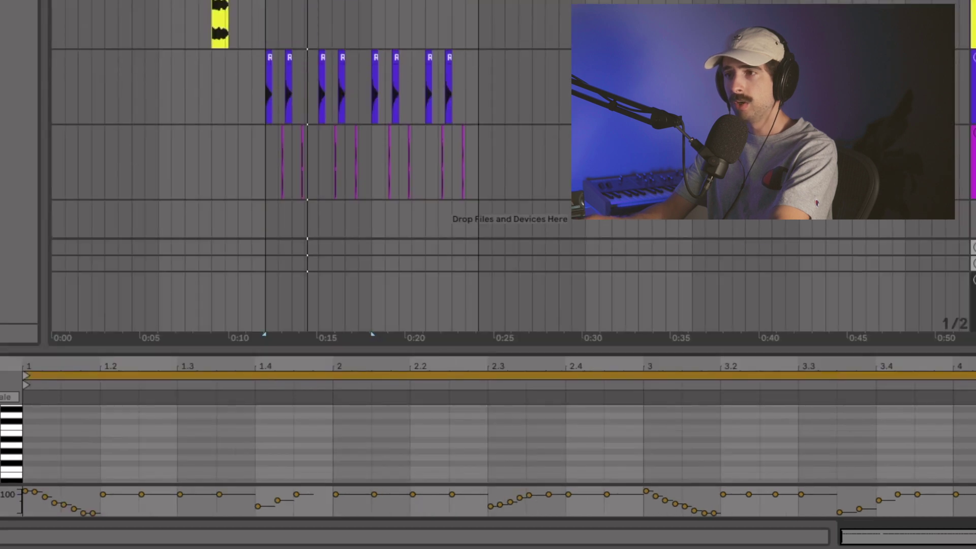
{"action": "key", "text": "shift+Tab"}
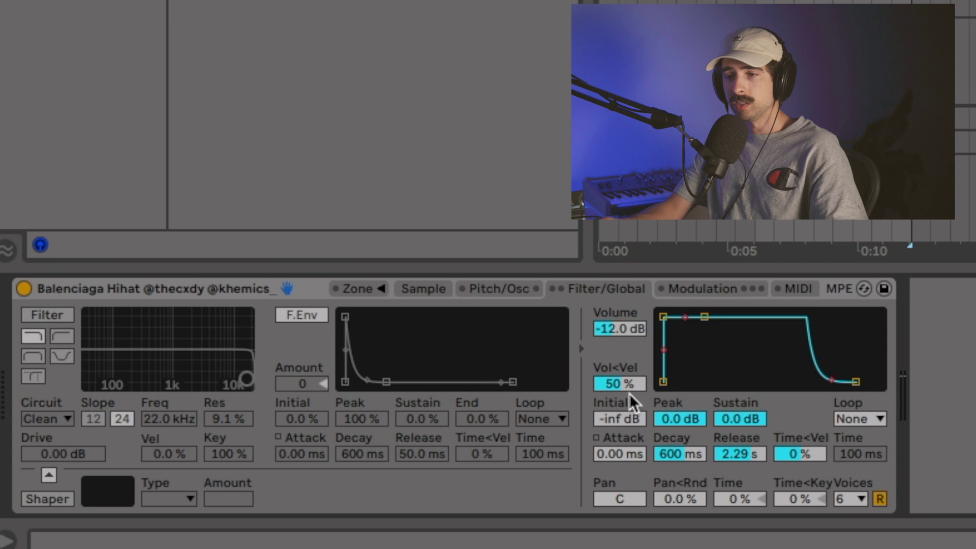
Step: Add EQ Eight after the Sampler, make band 1 a Low Cut at 1.35 kHz, and A/B it
{"action": "left_click", "coordinate": [424, 289]}
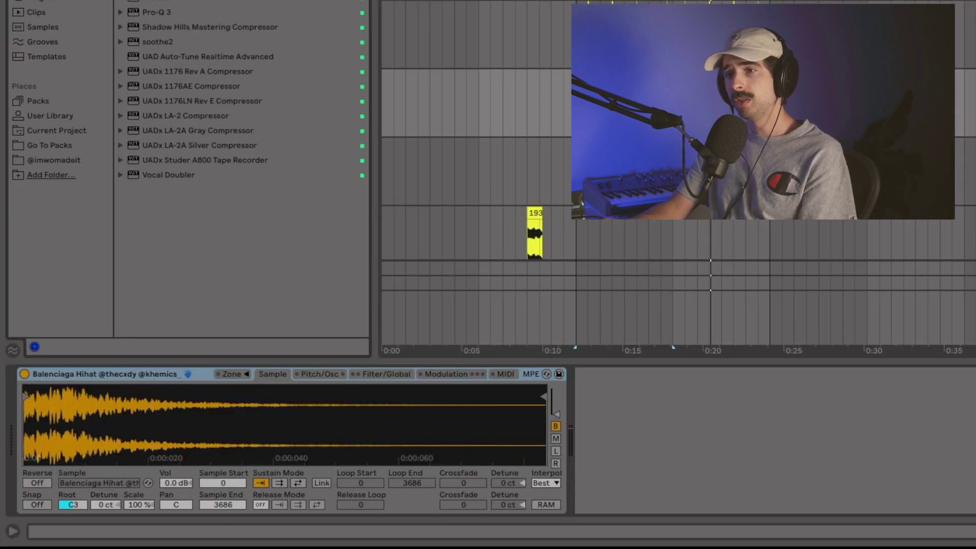
{"action": "left_click_drag", "start_coordinate": [610, 218], "coordinate": [659, 463]}
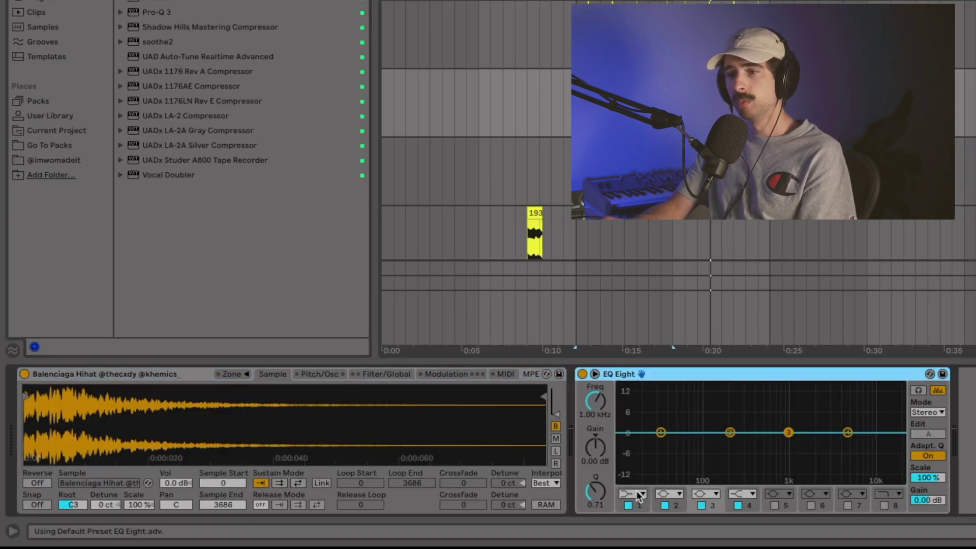
{"action": "left_click", "coordinate": [639, 494]}
{"action": "left_click", "coordinate": [634, 416]}
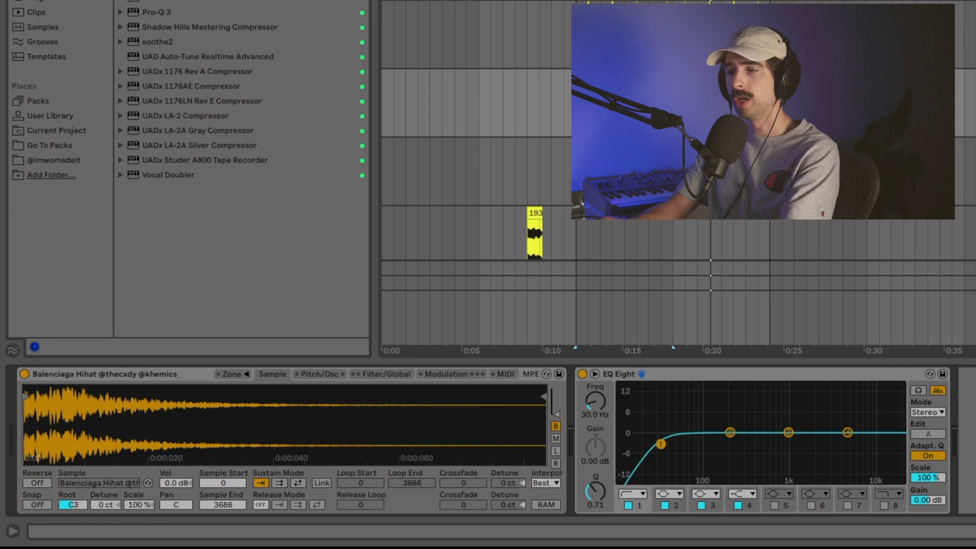
{"action": "left_click_drag", "start_coordinate": [661, 444], "coordinate": [801, 442]}
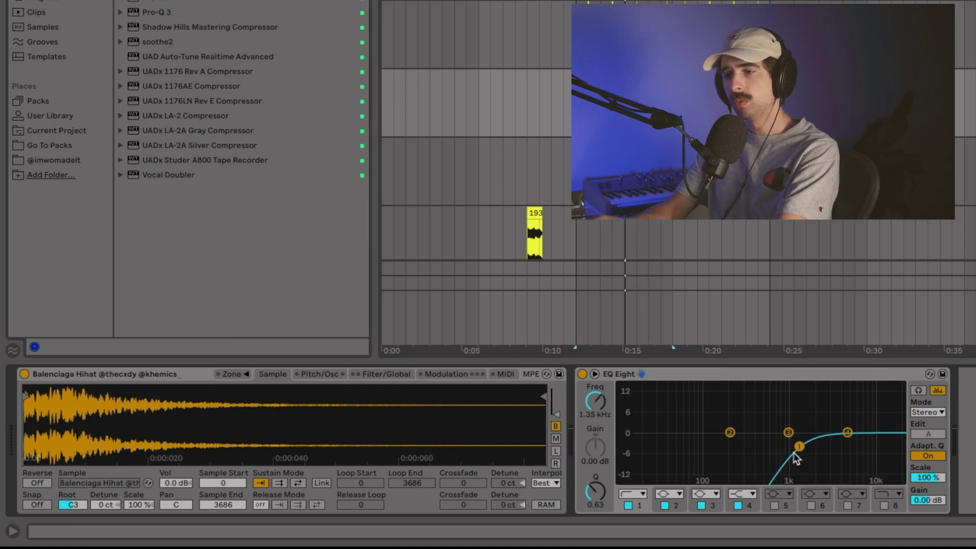
{"action": "left_click", "coordinate": [582, 374]}
{"action": "left_click", "coordinate": [583, 375]}
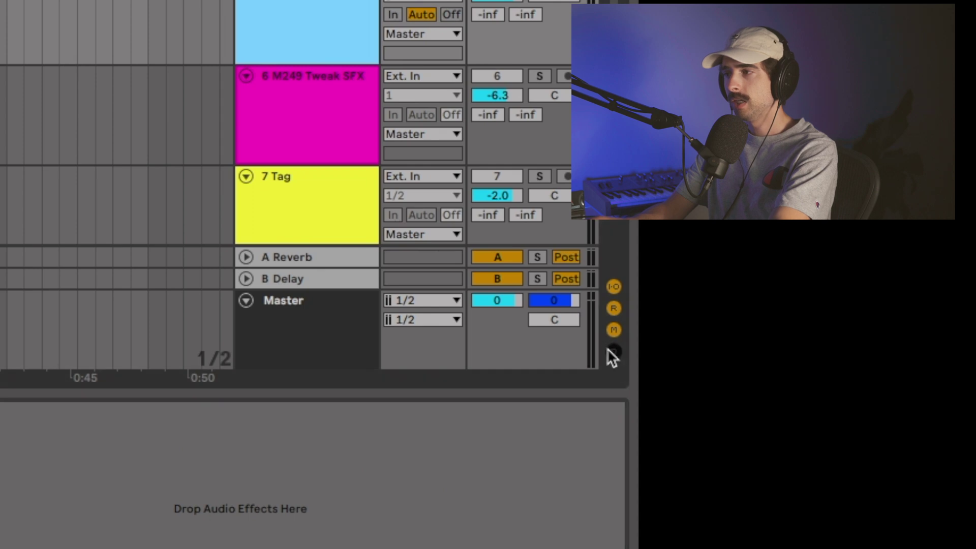
Step: Give track 5 a 16.00 ms track delay, unsolo it and compare with and without the delay
{"action": "left_click", "coordinate": [613, 352]}
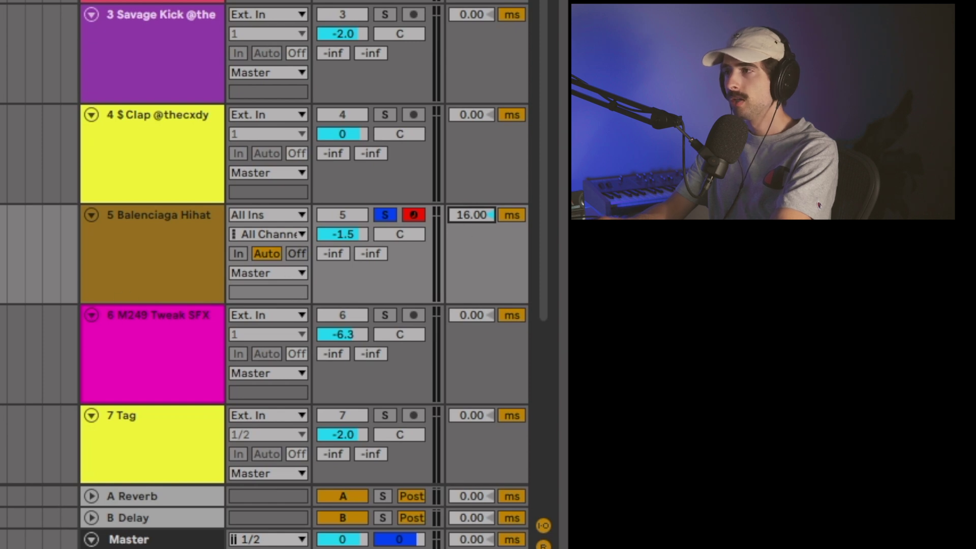
{"action": "left_click", "coordinate": [385, 215]}
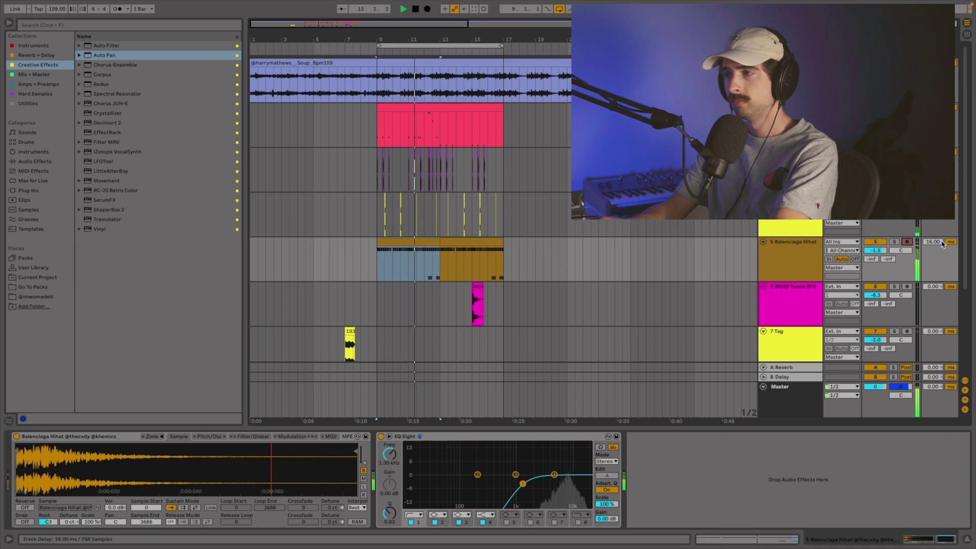
{"action": "key", "text": "Delete"}
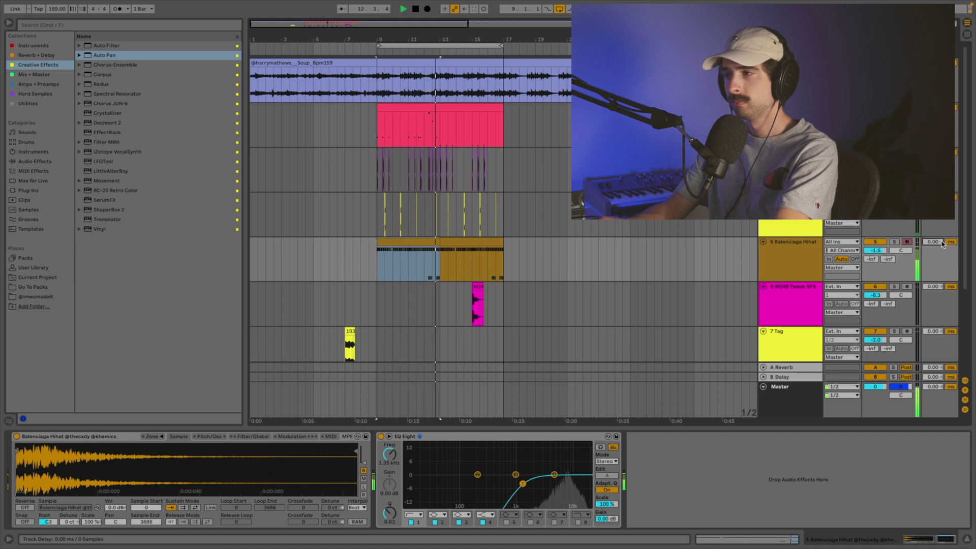
{"action": "key", "text": "space"}
{"action": "key", "text": "ctrl+z"}
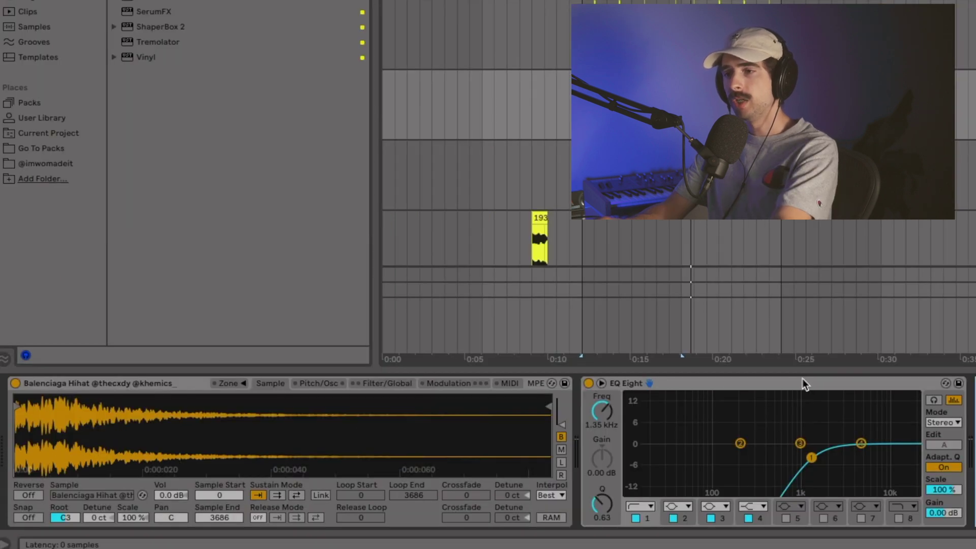
Step: Group the Sampler and EQ Eight into an Instrument Rack with Ctrl+G
{"action": "left_click", "coordinate": [801, 381]}
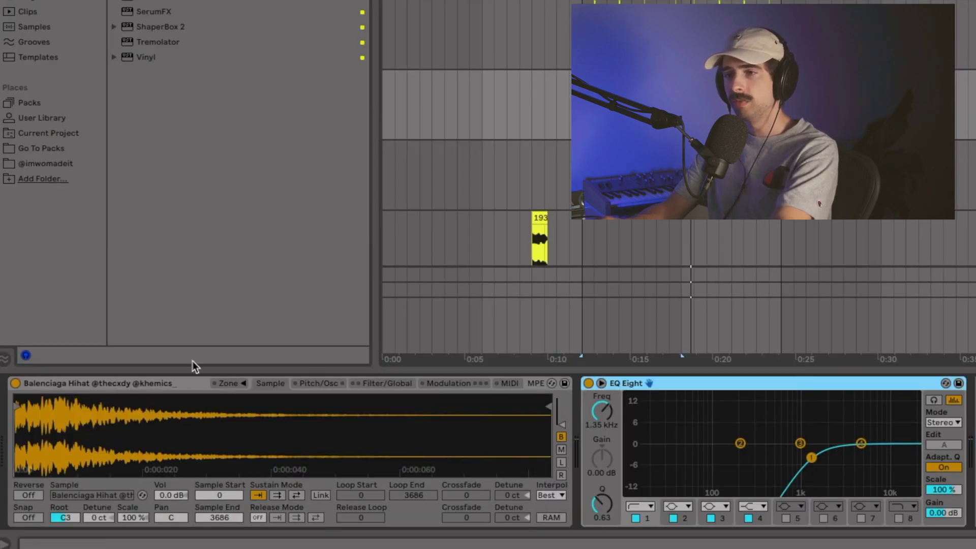
{"action": "left_click", "coordinate": [152, 379], "text": "shift"}
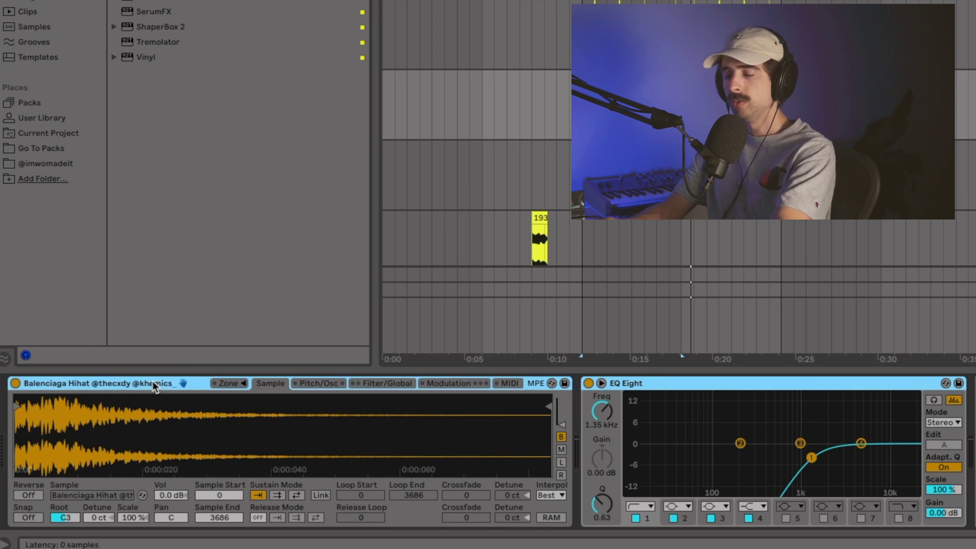
{"action": "key", "text": "ctrl+g"}
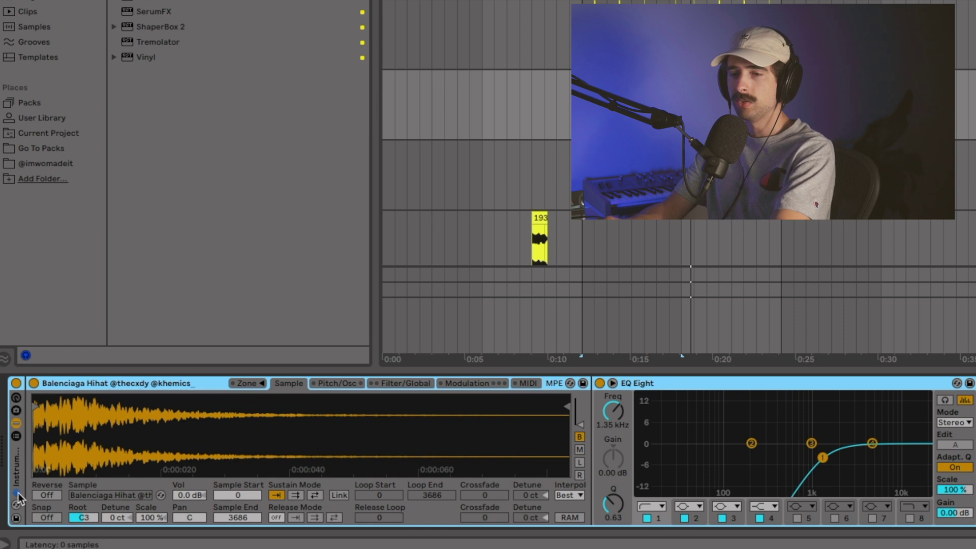
Step: Save the rack to the User Library as the 'Hi hat' preset
{"action": "left_click", "coordinate": [16, 519]}
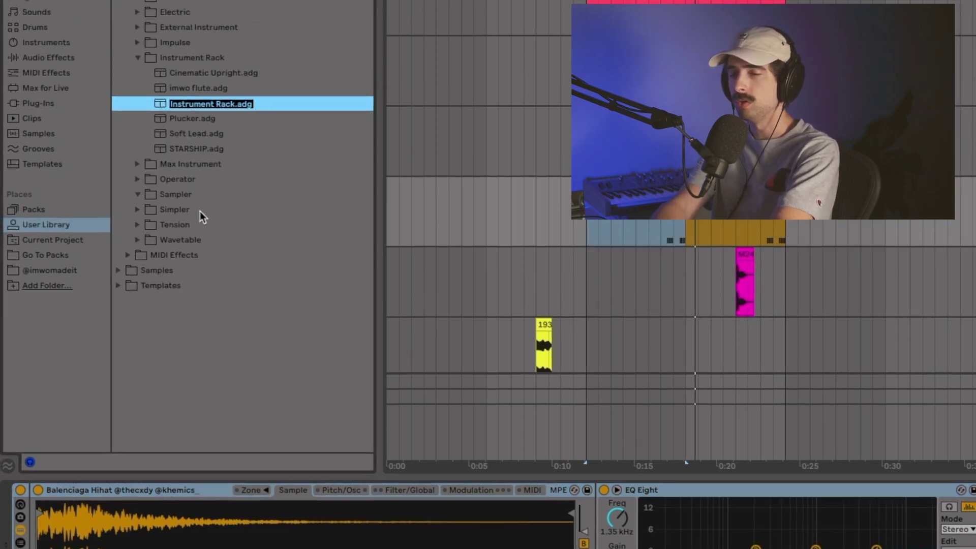
{"action": "type", "text": "Hi hat"}
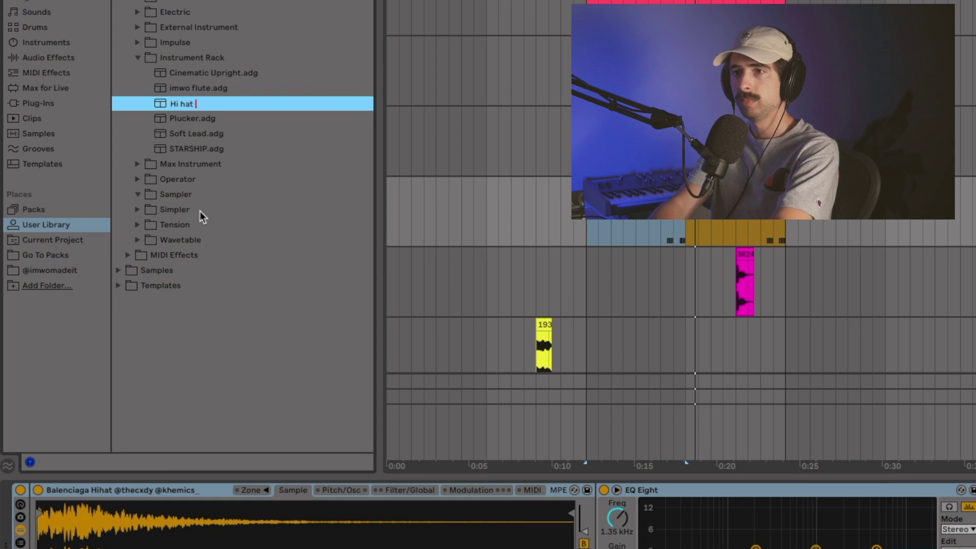
{"action": "key", "text": "Return"}
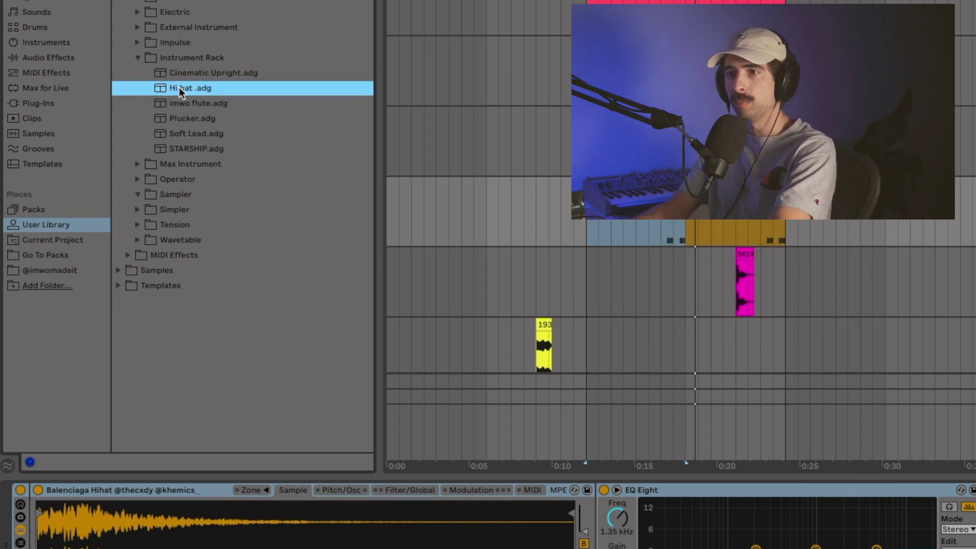